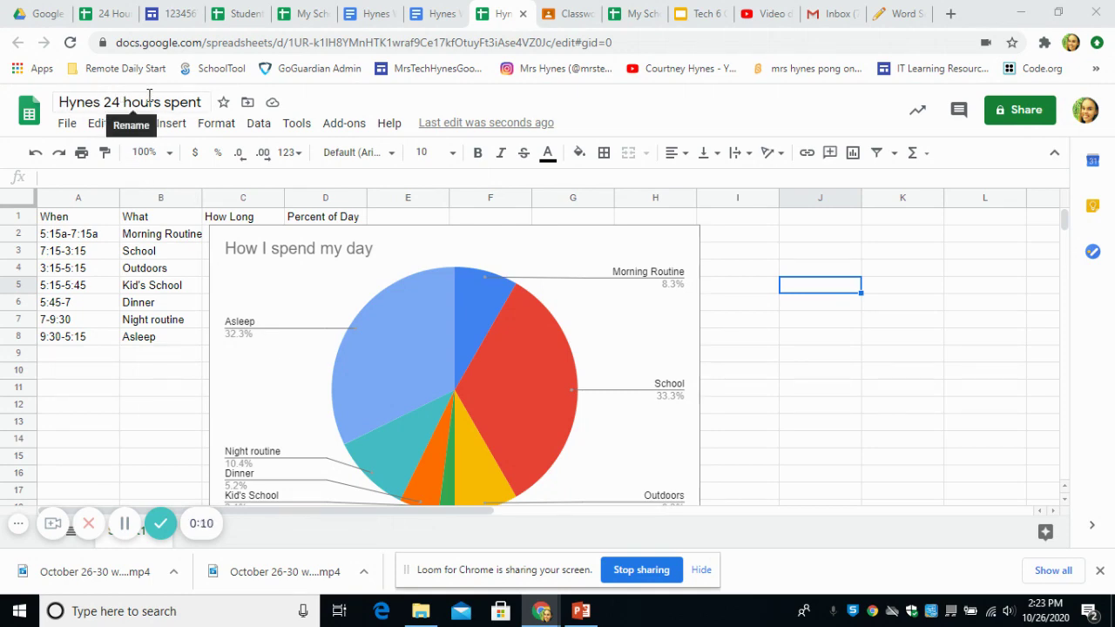
Bring up the 24 Hours spent template and select the When cells beside Morning Routine and School.
left_click(104, 16)
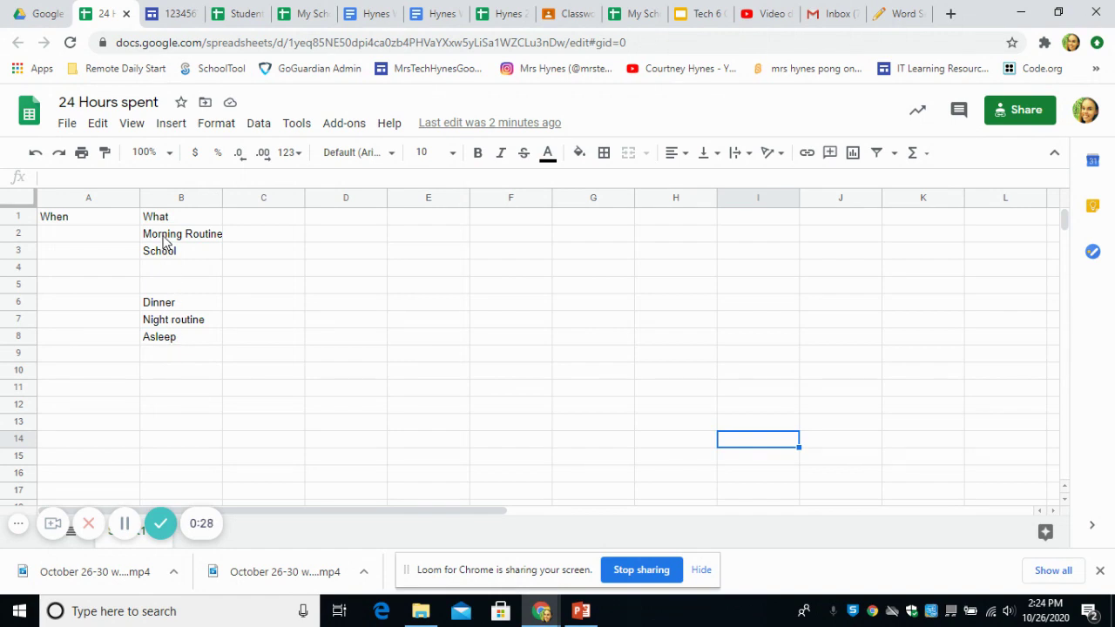
left_click(78, 233)
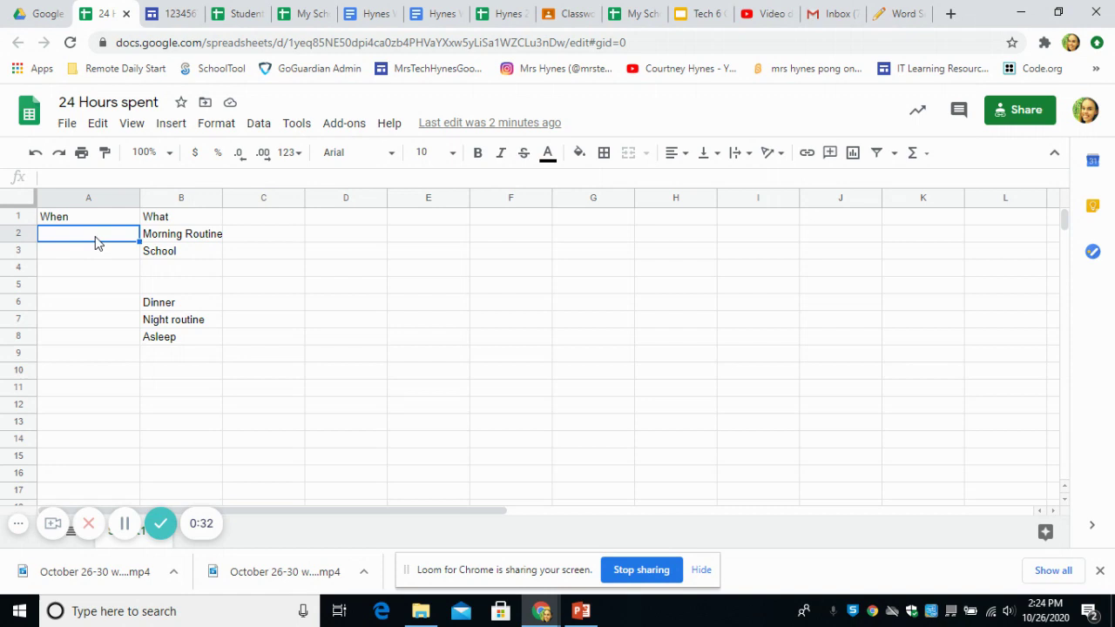
left_click(159, 259)
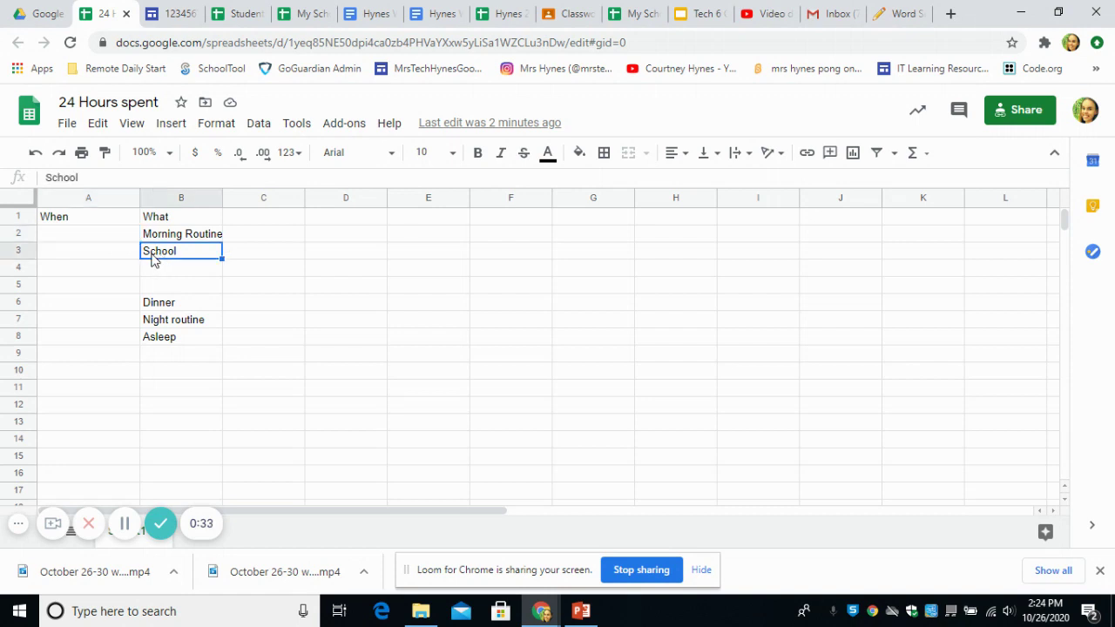
left_click(85, 258)
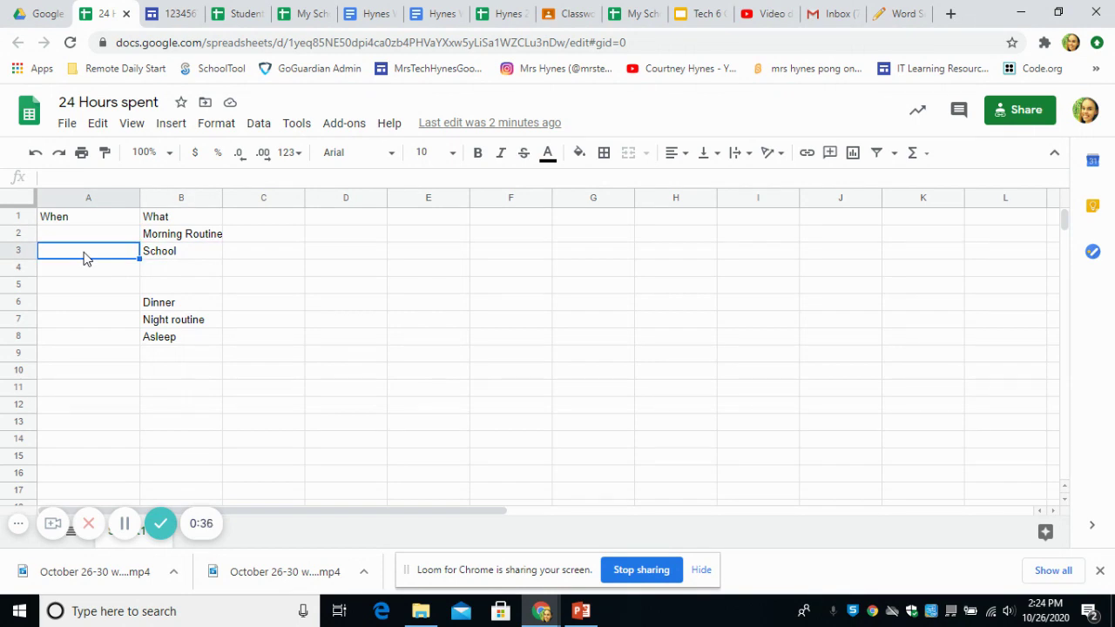
left_click(147, 272)
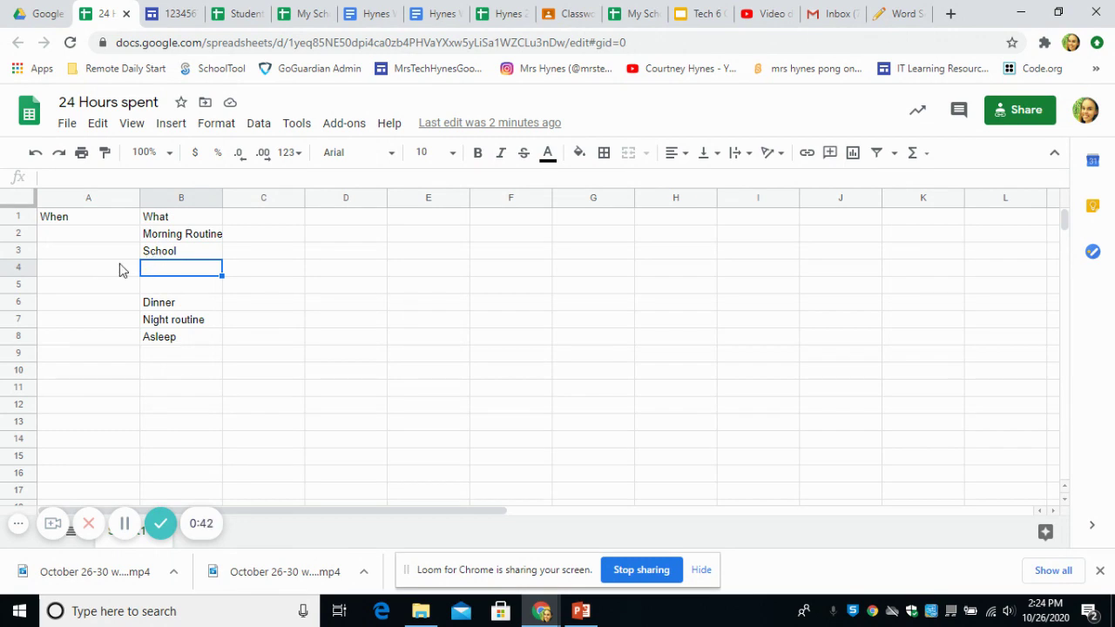
Step through the Dinner, Night routine and Asleep entries and their empty When cells.
left_click(155, 303)
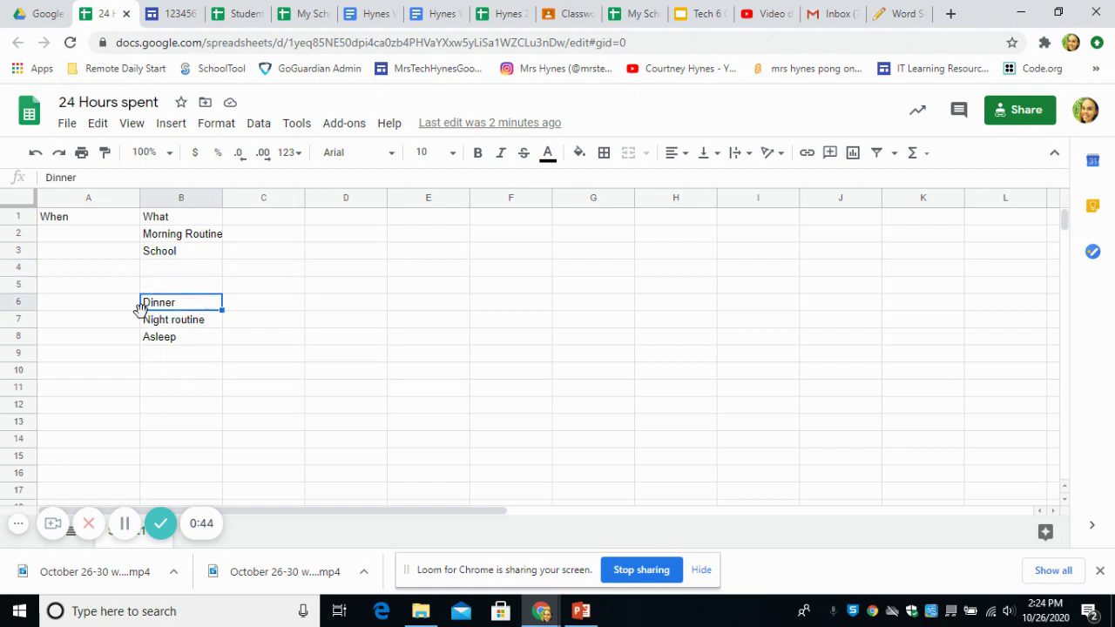
left_click(105, 304)
left_click(158, 330)
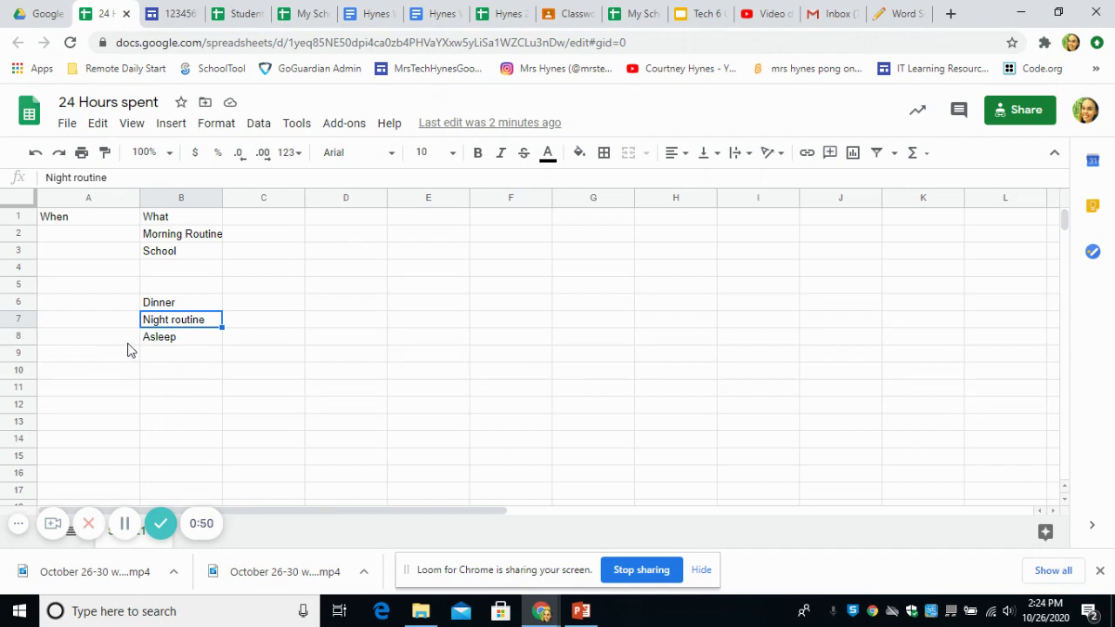
left_click(117, 324)
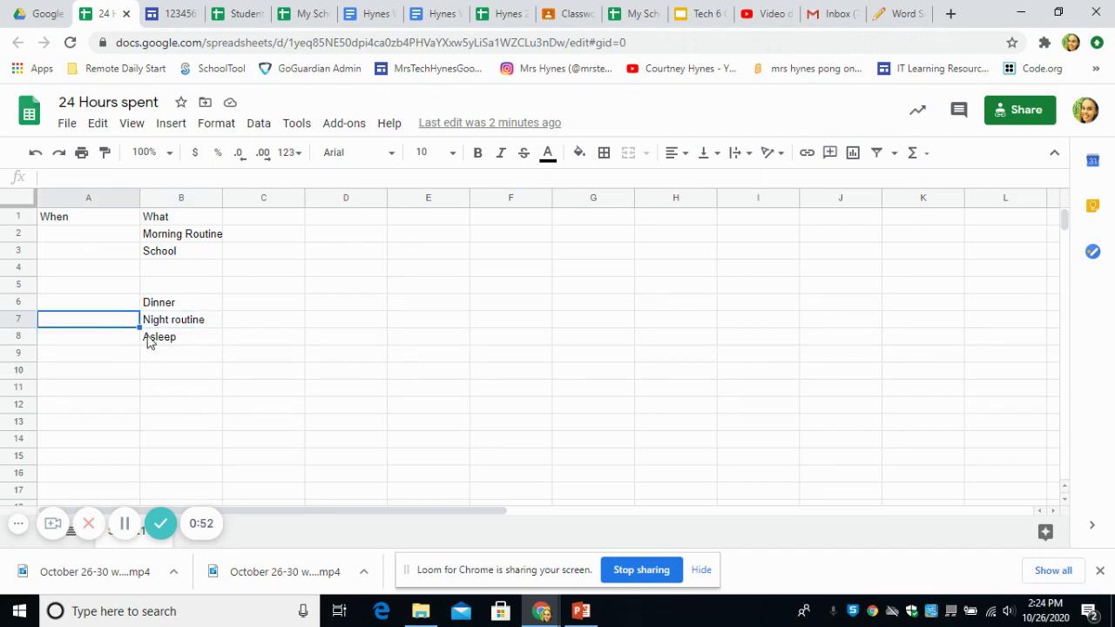
left_click(148, 340)
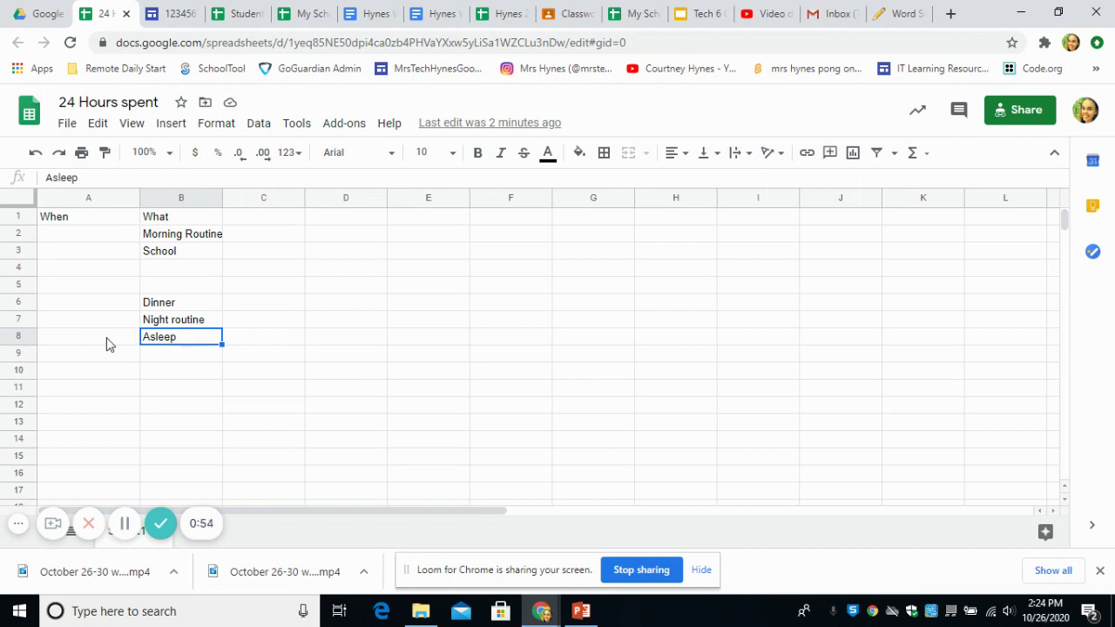
left_click(108, 344)
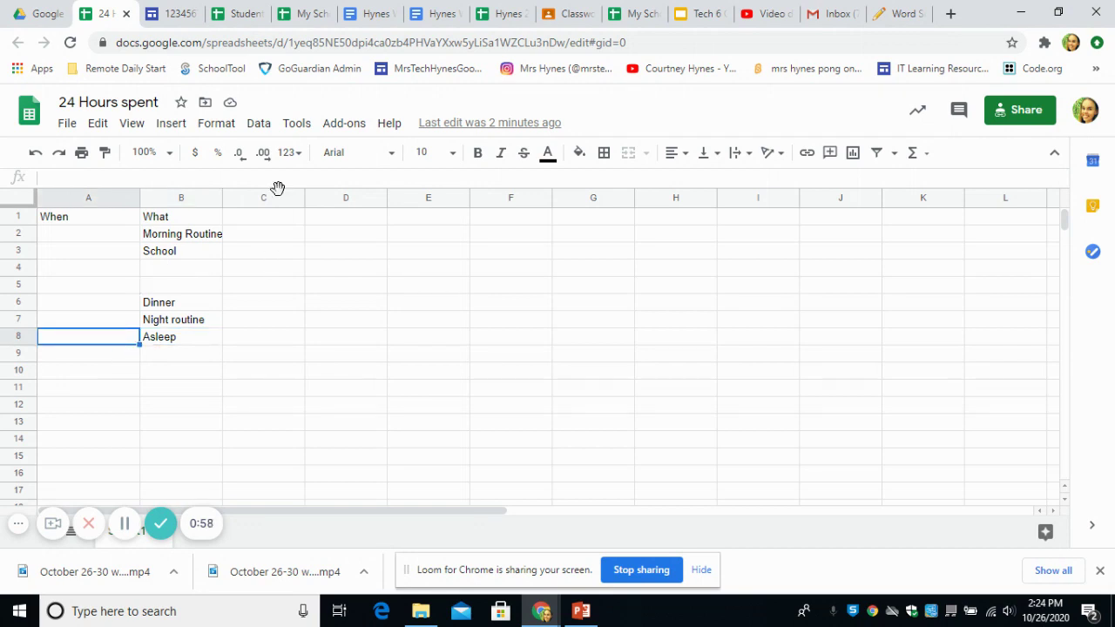
Select portfolio link B8 in Student Portfolio Links, then bring up the unfilled My School Schedule (Student) sheet.
left_click(239, 11)
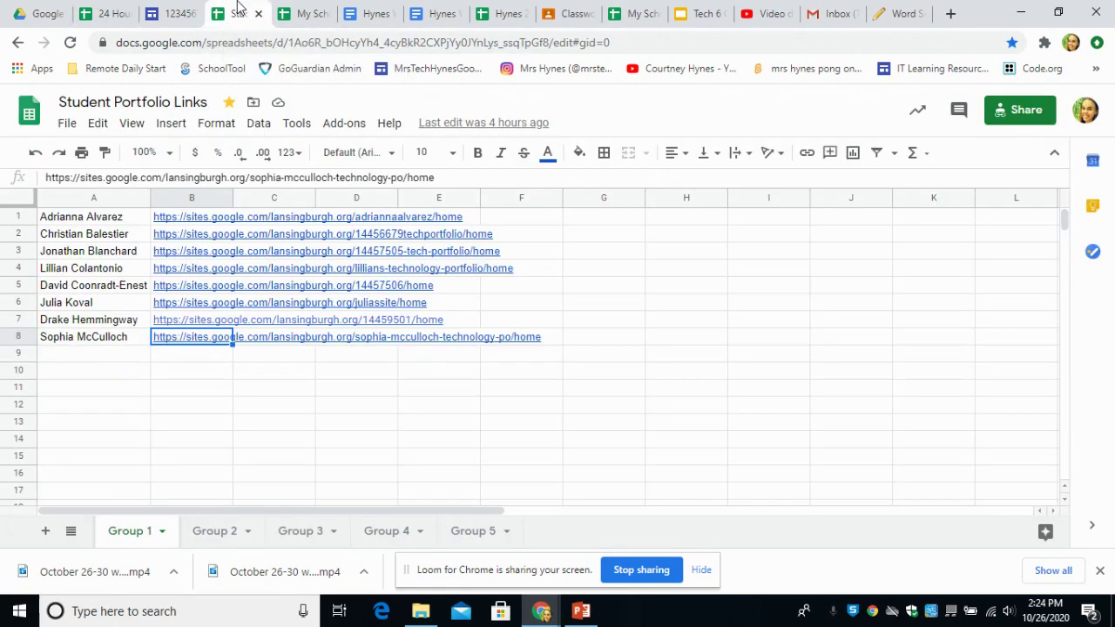
left_click(232, 335)
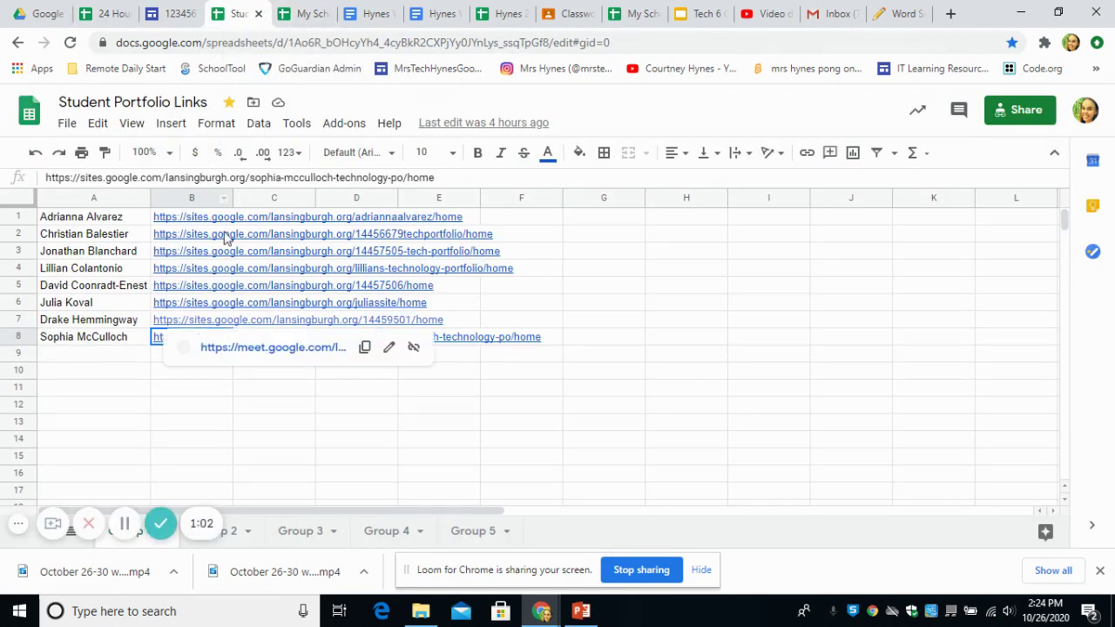
left_click(296, 11)
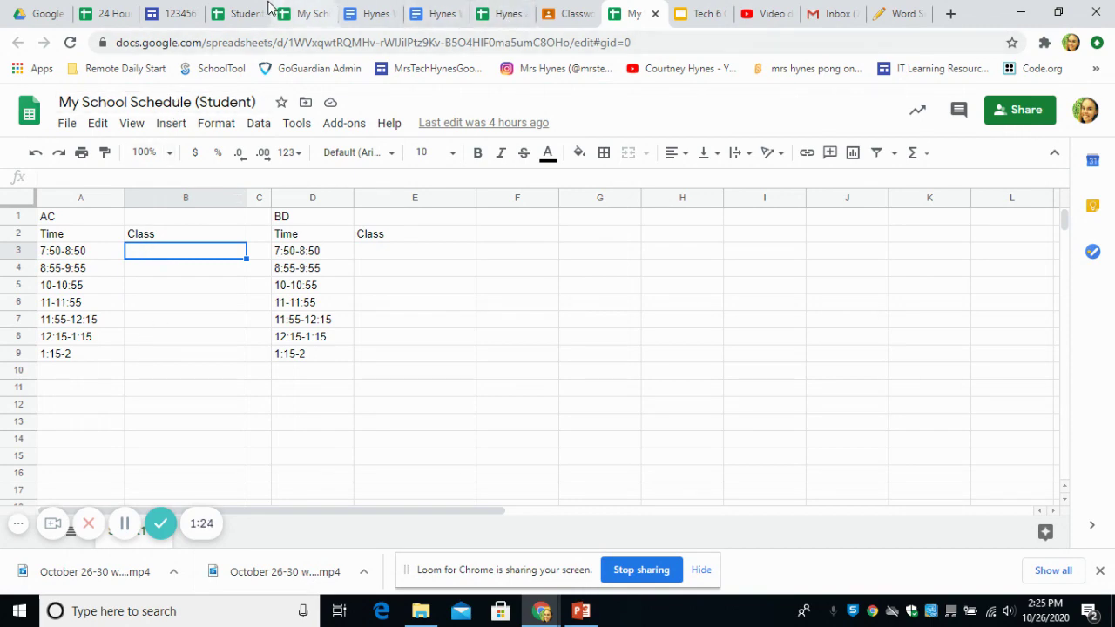
Show the completed schedule sheet and review the border options for the AC table A1:B9.
left_click(302, 11)
left_click(277, 445)
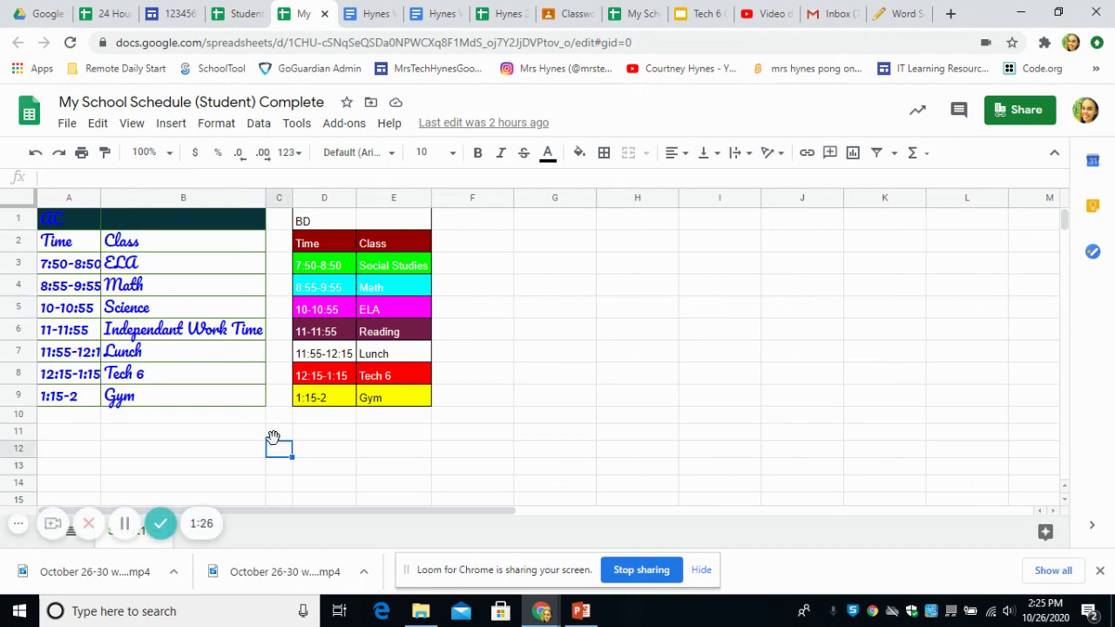
mouse_move(78, 219)
left_mouse_down()
mouse_move(131, 324)
mouse_move(152, 405)
left_mouse_up()
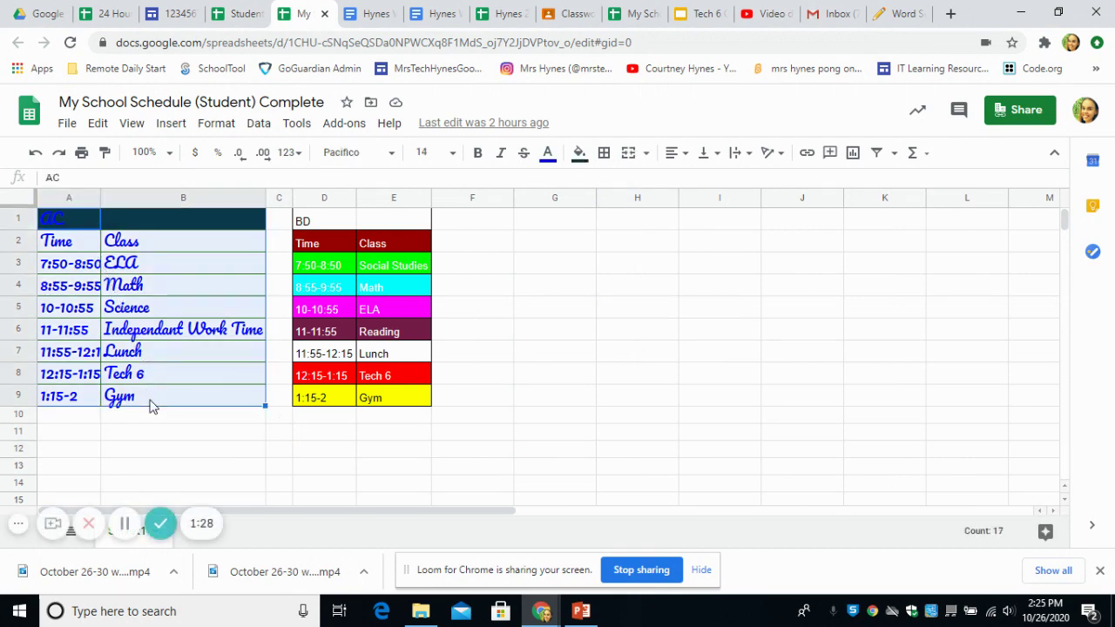
left_click(603, 156)
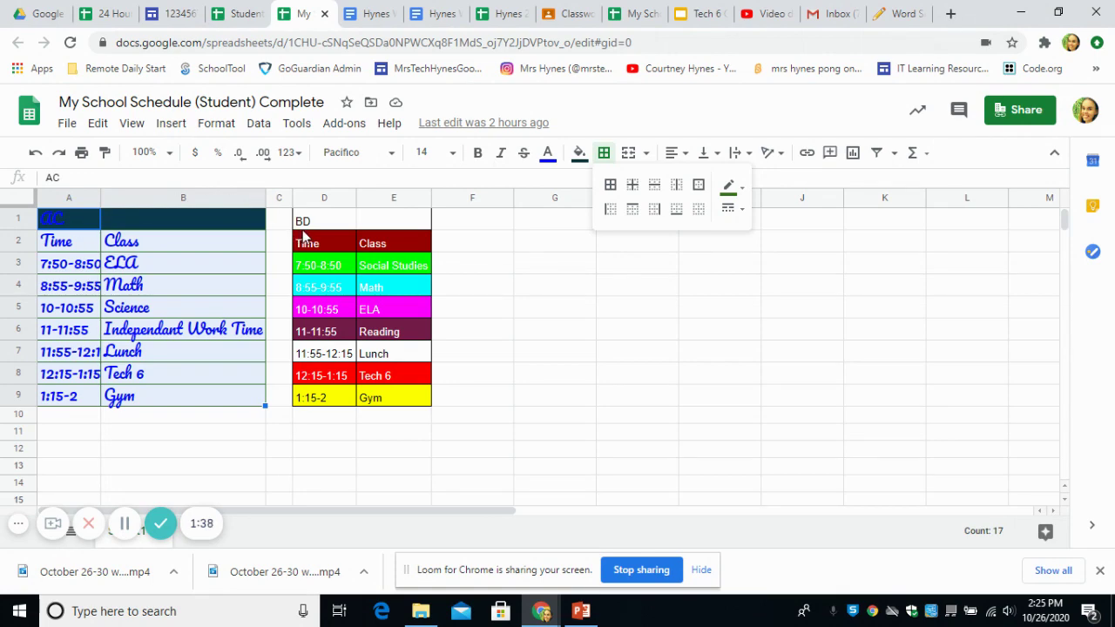
left_click(373, 353)
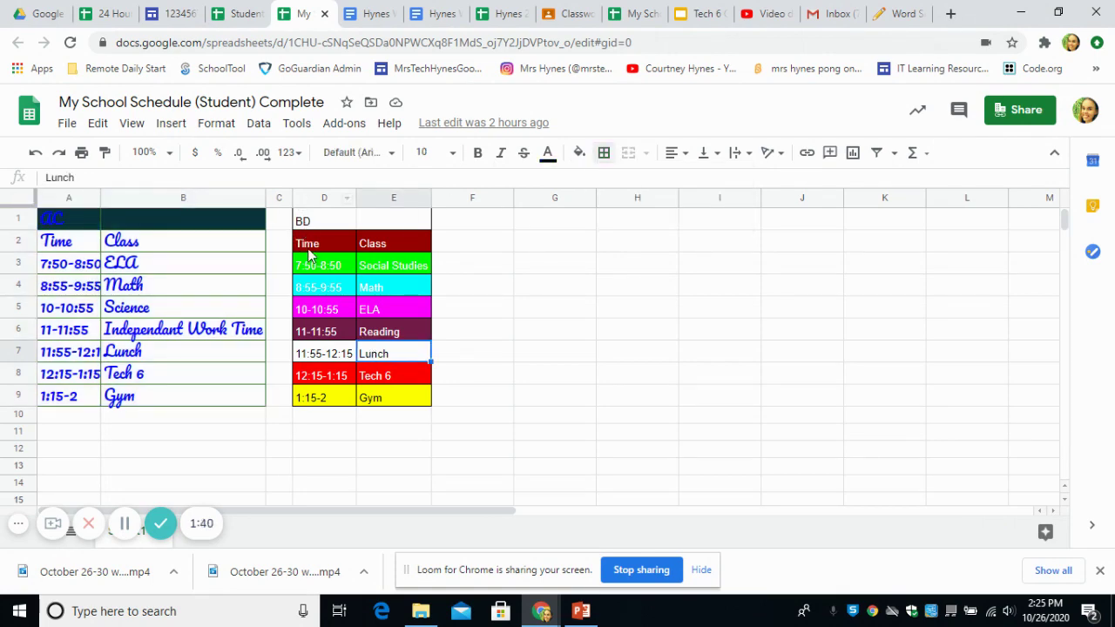
Select the Gym row D9:E9, then reselect A1:B9 and keep its font as Pacifico.
left_click_drag(324, 402, 390, 402)
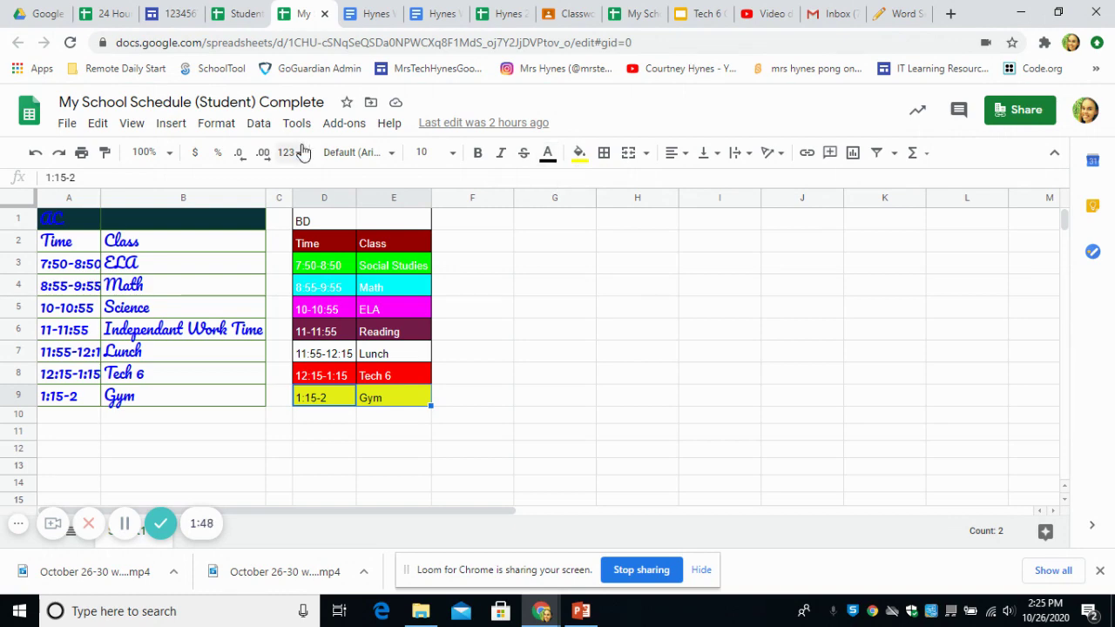
left_click_drag(44, 219, 148, 397)
left_click_drag(142, 346, 182, 403)
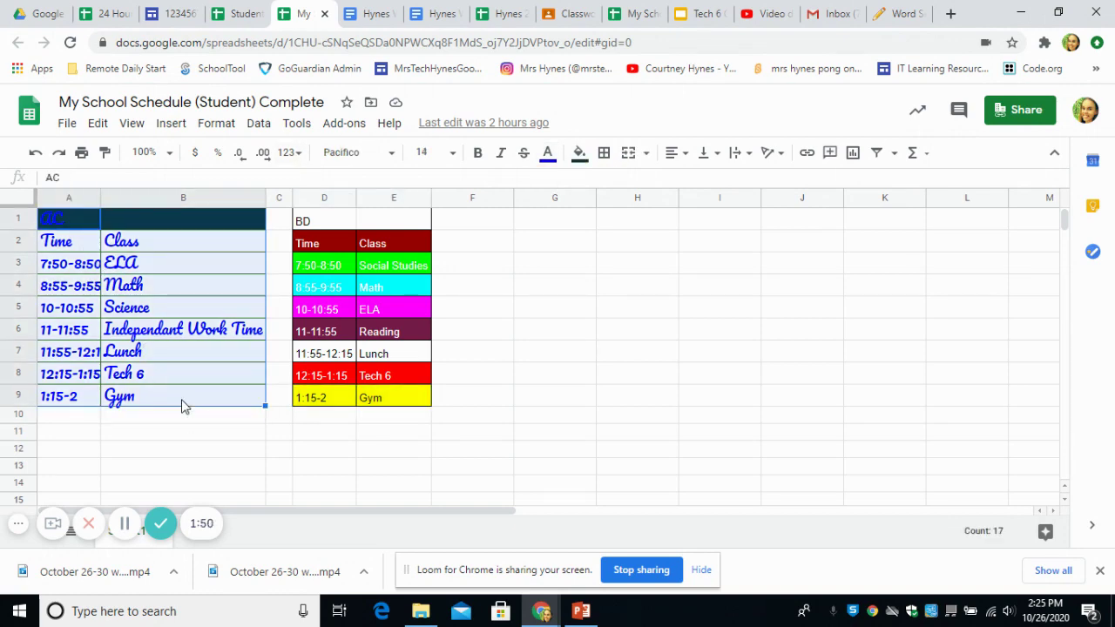
left_click(391, 154)
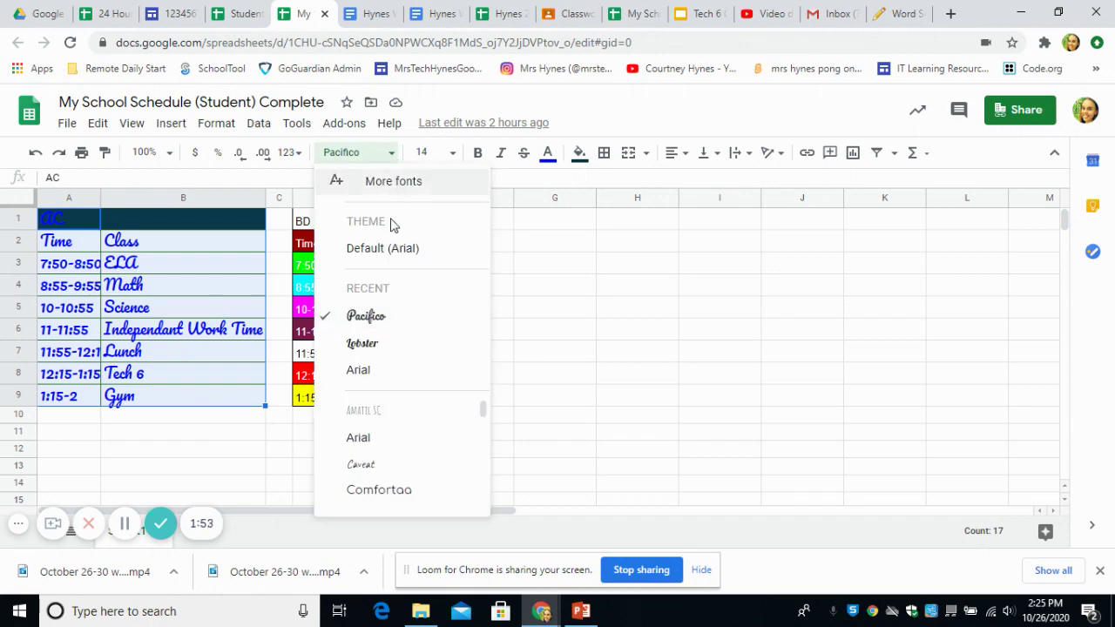
left_click(366, 318)
left_click(654, 335)
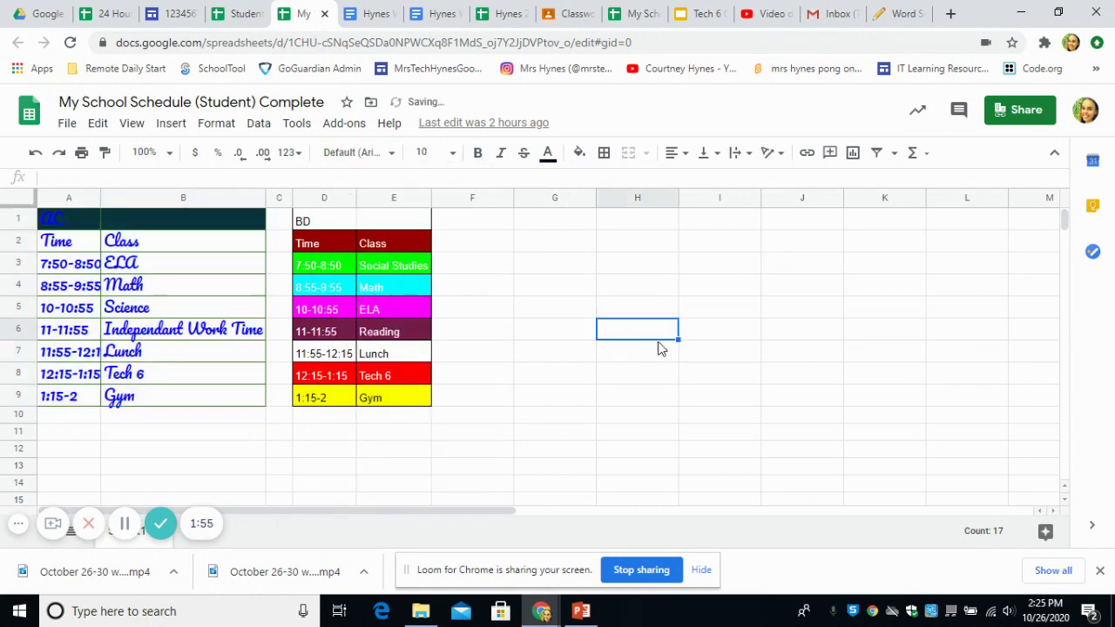
Give anyone in the school district with the link Viewer access to the schedule.
left_click(1030, 113)
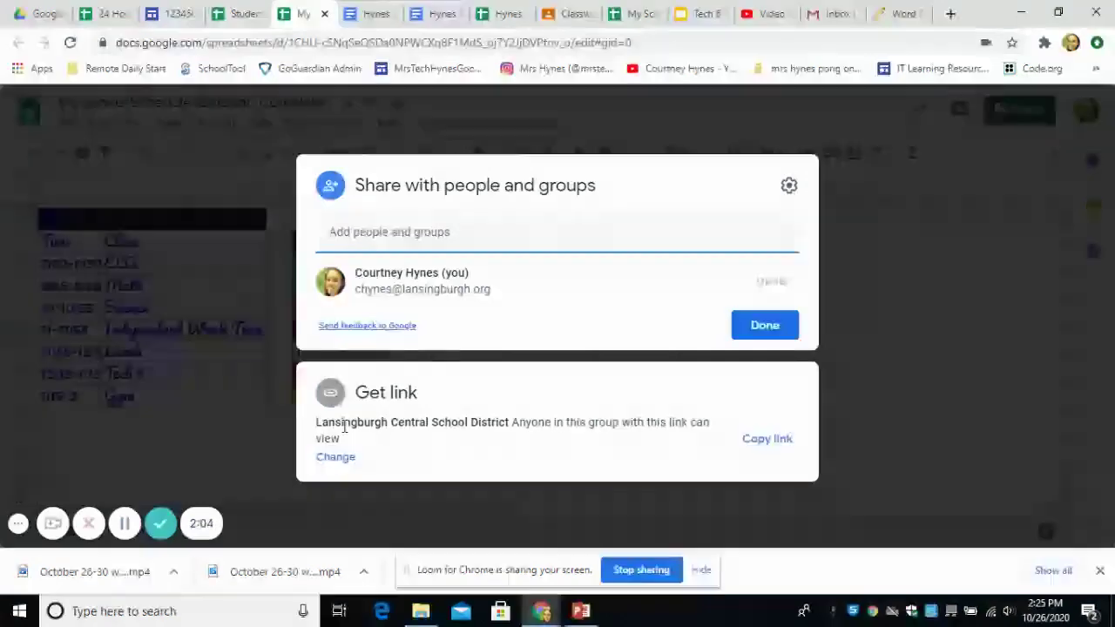
left_click(336, 457)
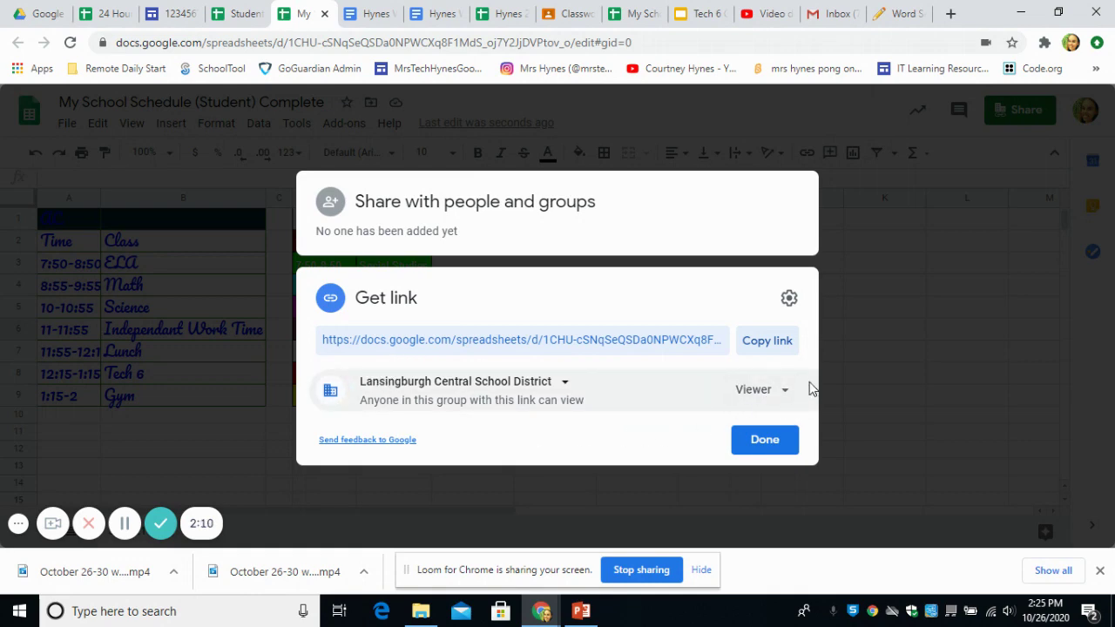
left_click(764, 441)
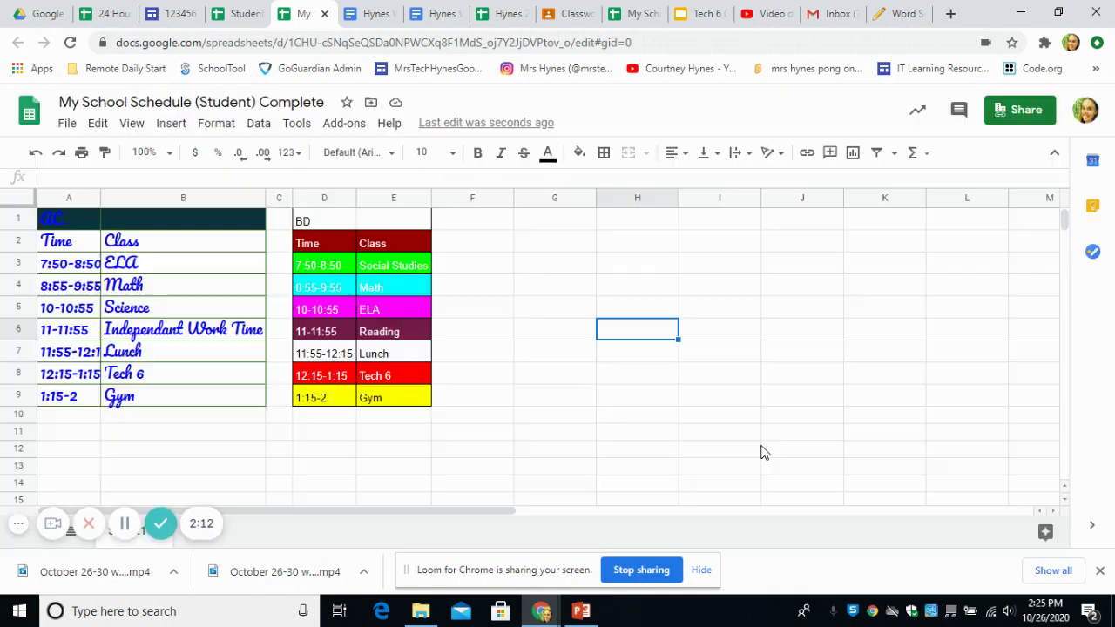
In Drive, go up to My Drive, then open Technology 6 and its Google Site folder.
left_click(43, 13)
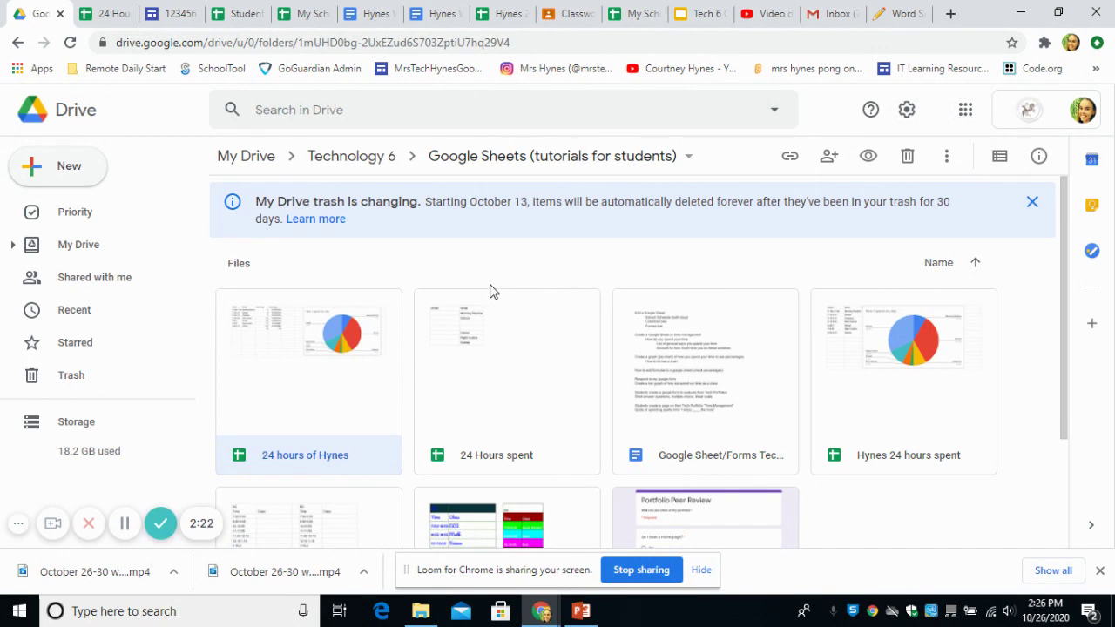
left_click(260, 158)
scroll(677, 466, "down", 2)
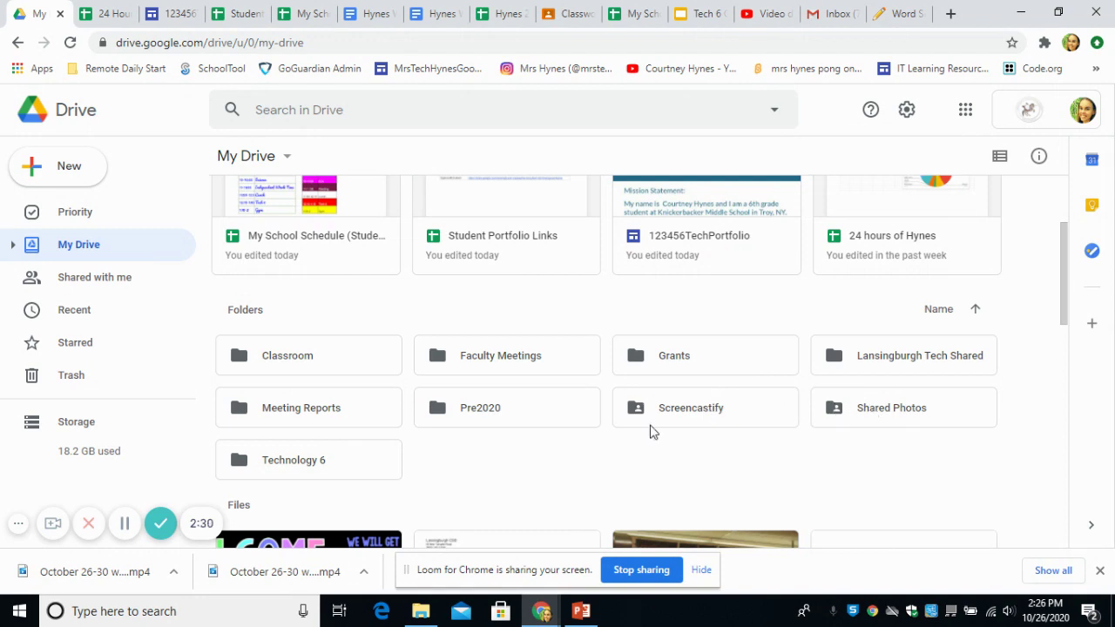
double_click(279, 464)
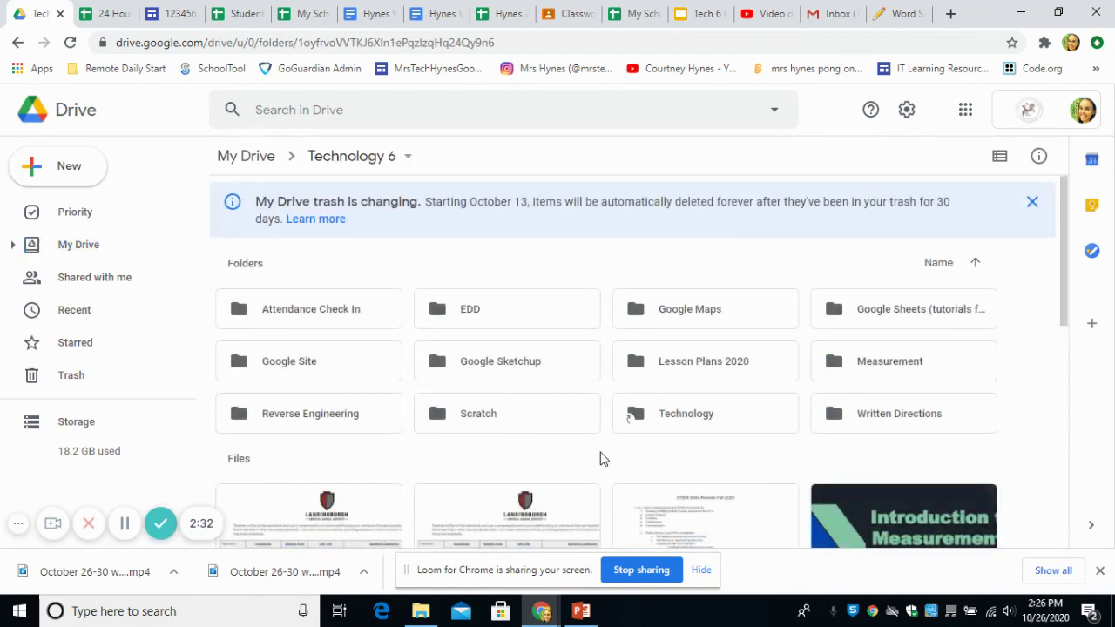
double_click(284, 360)
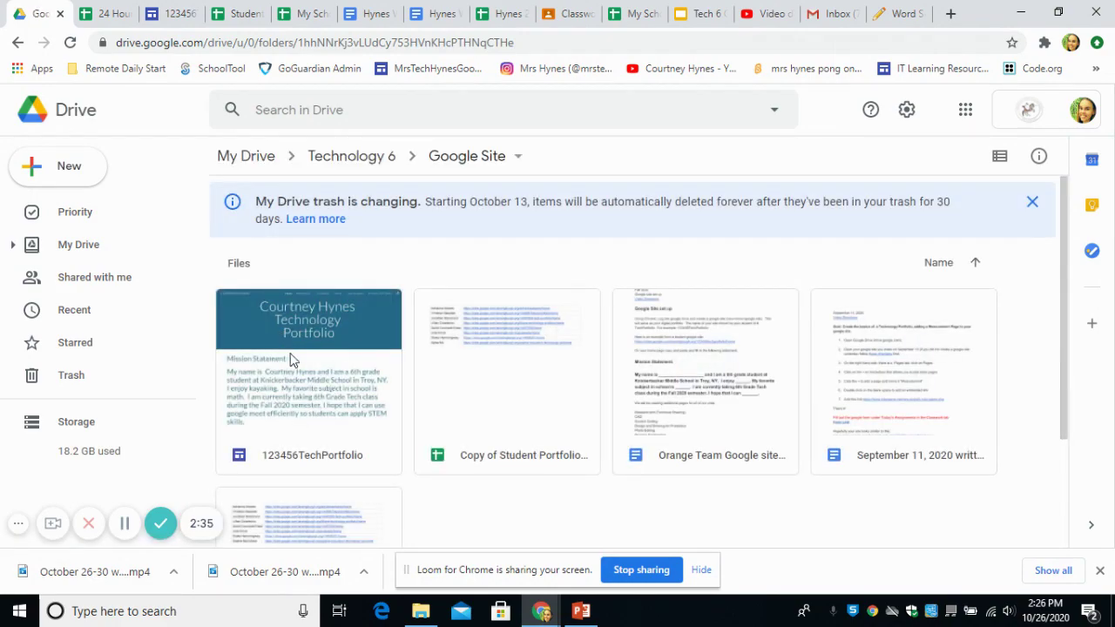
In the 123456TechPortfolio site editor, bring up the insert wheel in the empty area below the weekly slides.
left_click(174, 14)
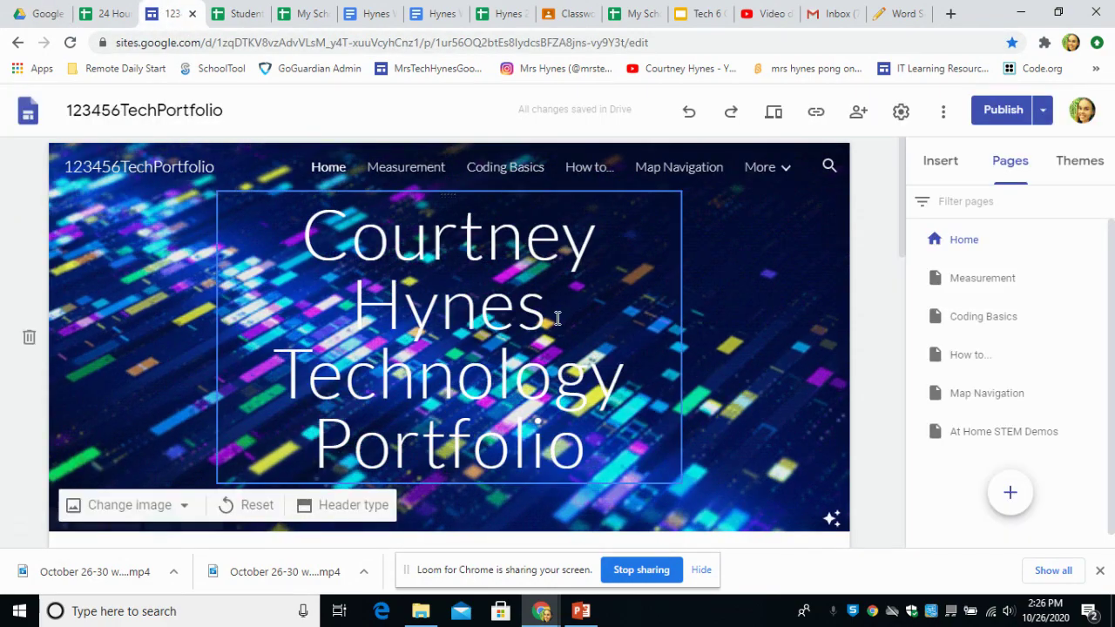
scroll(552, 317, "down", 5)
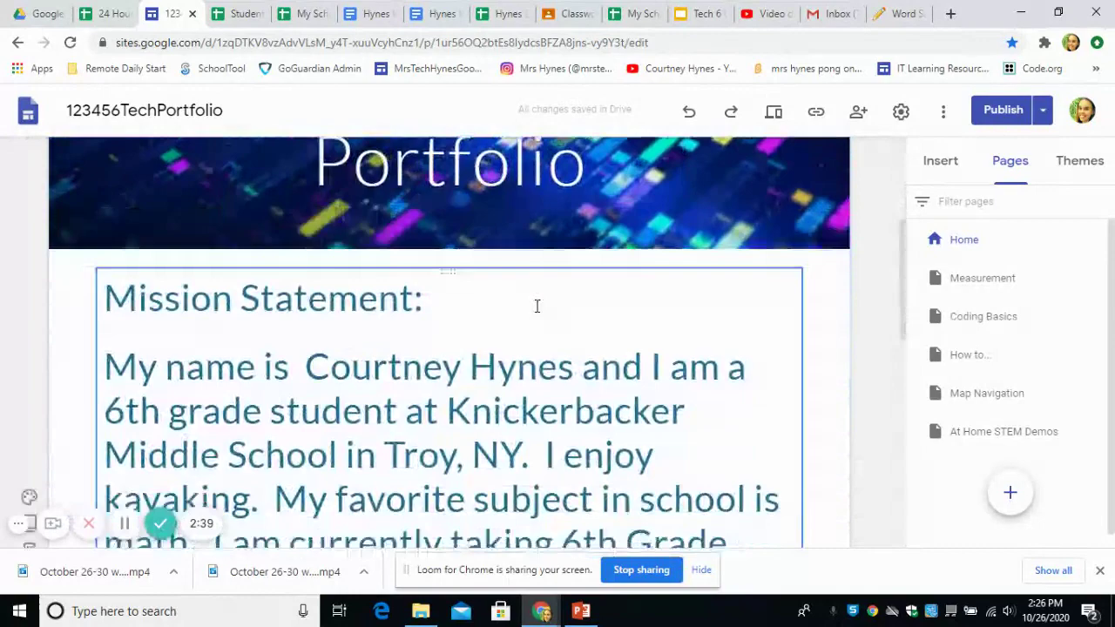
scroll(351, 301, "down", 8)
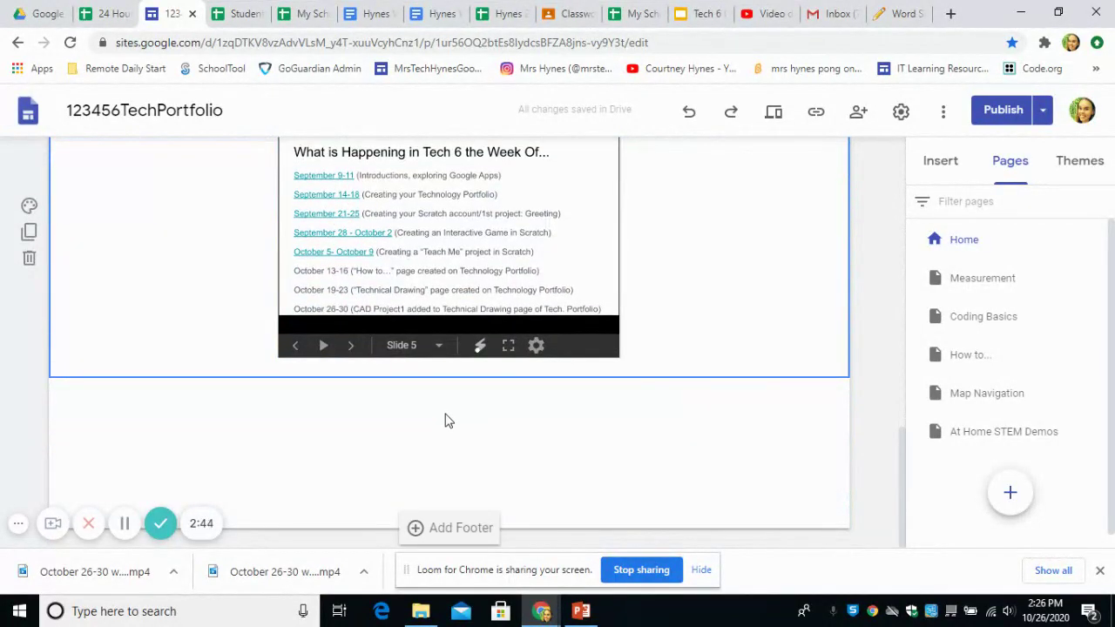
double_click(444, 421)
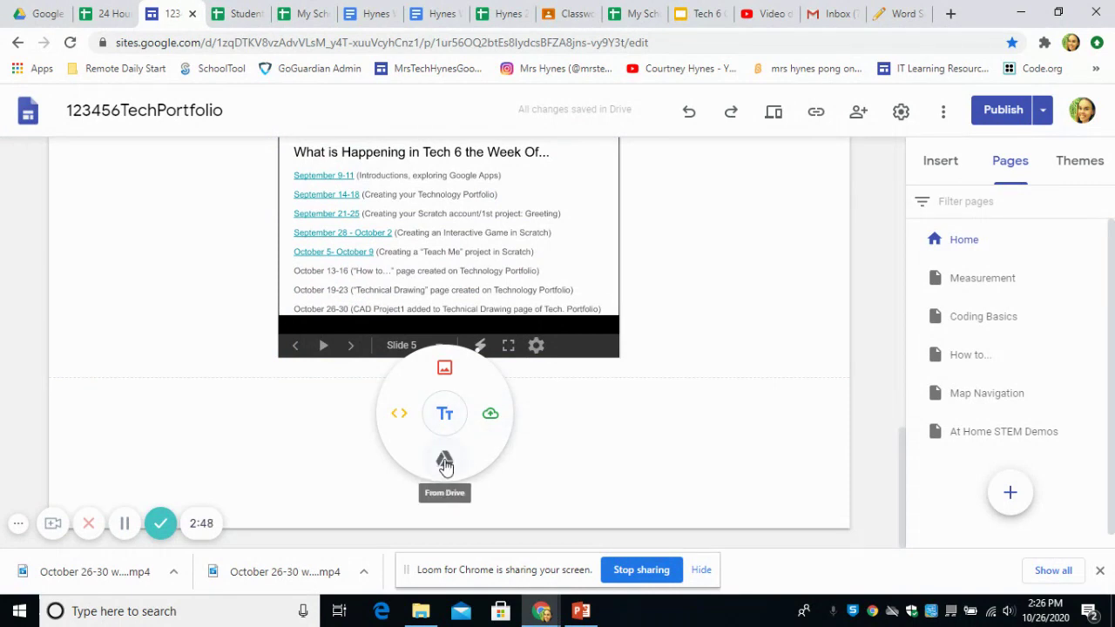
Insert from Drive, choosing the My School Schedule spreadsheet from the Recent files.
left_click(445, 462)
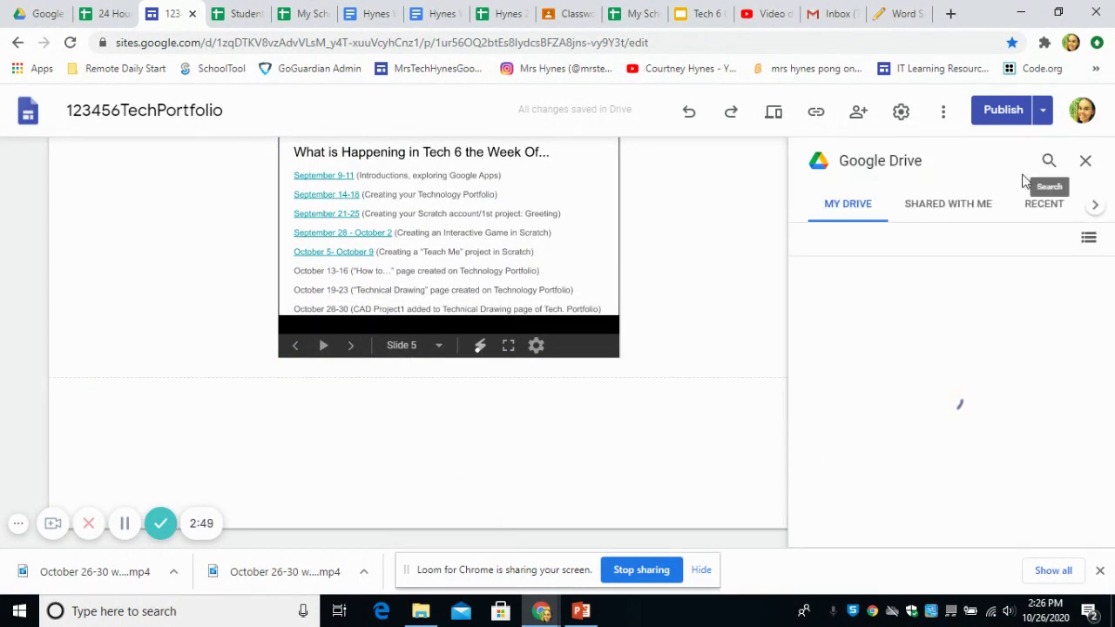
left_click(1036, 206)
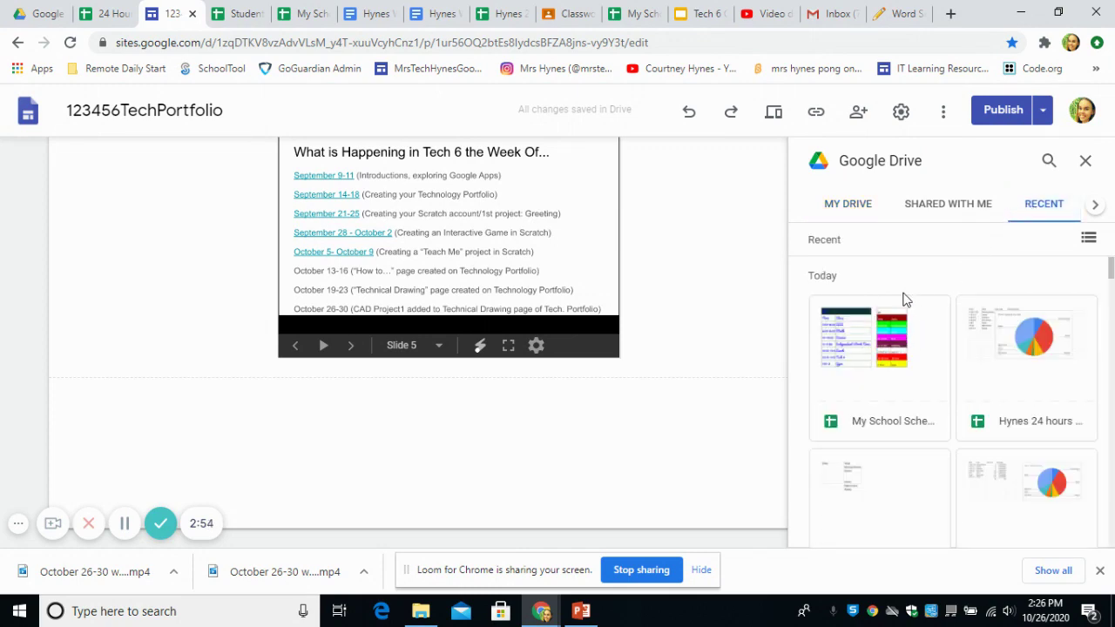
left_click(862, 341)
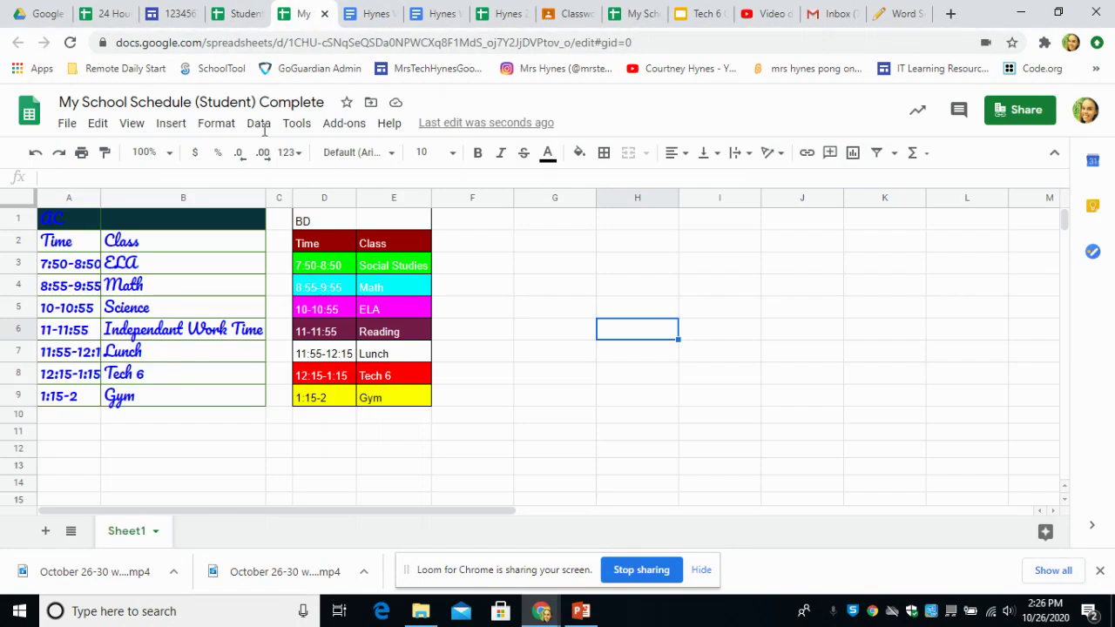
double_click(266, 193)
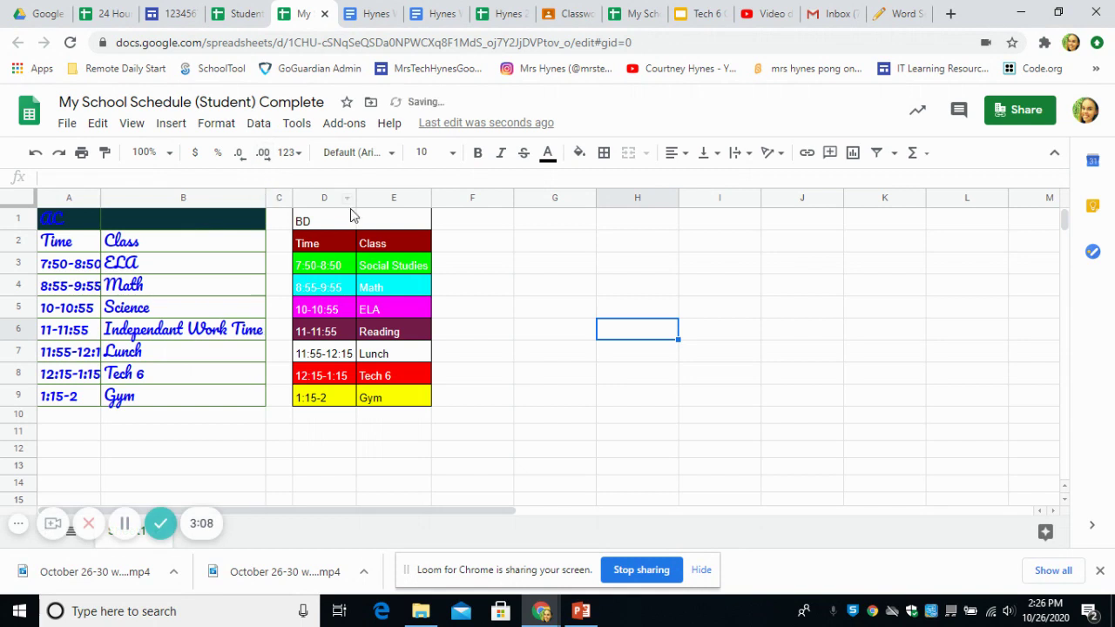
double_click(430, 198)
left_click(169, 13)
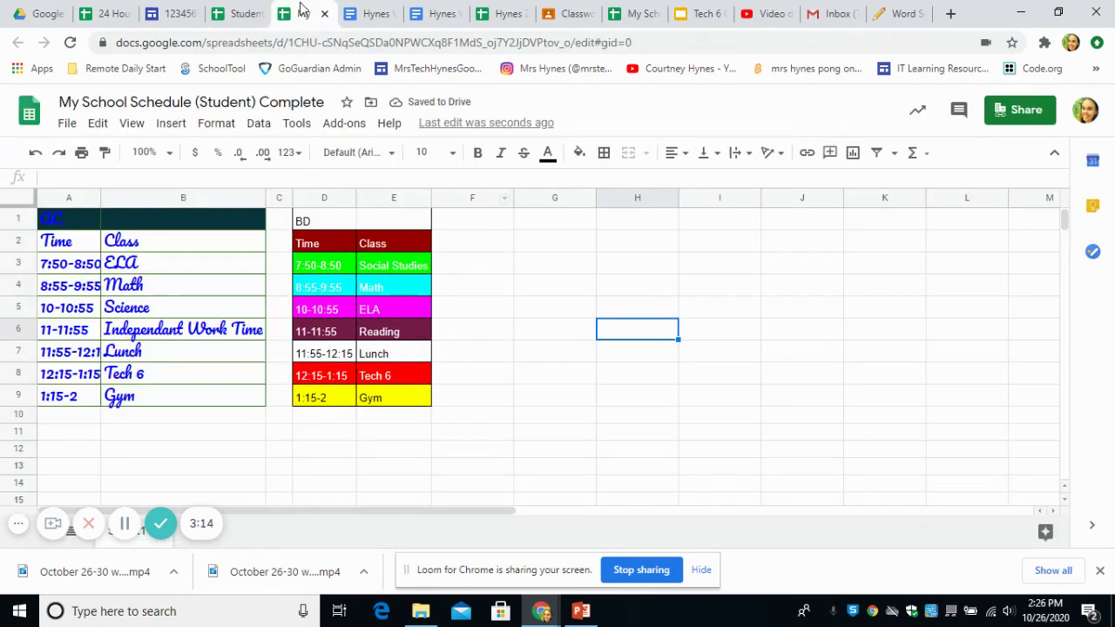
Show the Hynes 24 hours spent pie chart example, then switch to the blank template.
left_click(494, 11)
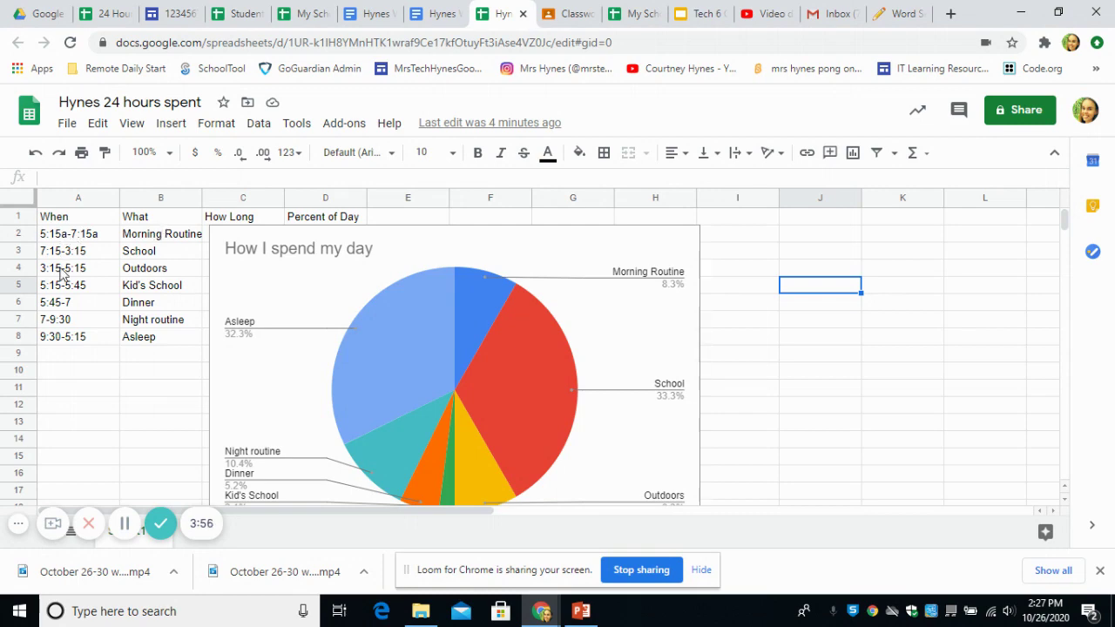
left_click(105, 13)
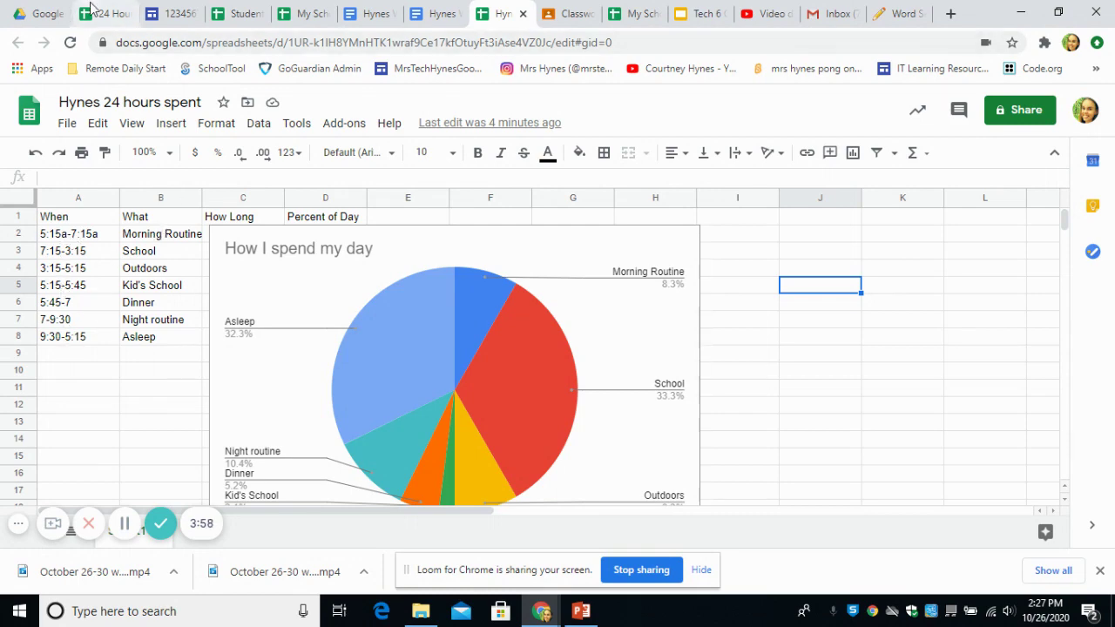
Show row 4's options and highlight the When and What table A1:B8, then return to the schedule.
left_click(21, 266)
right_click(21, 266)
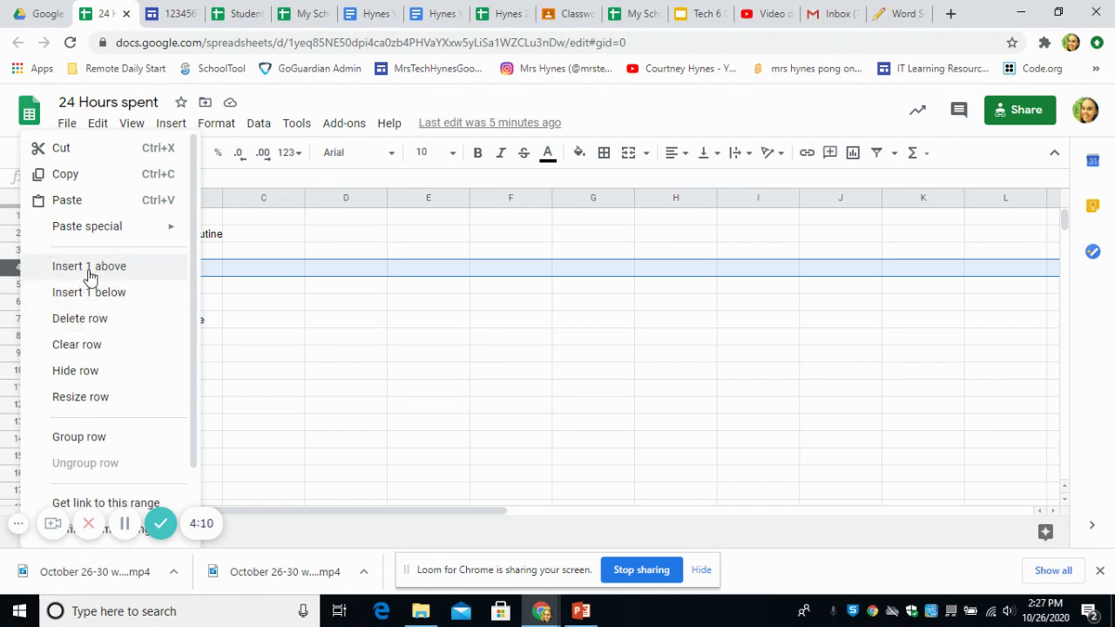
left_click(349, 374)
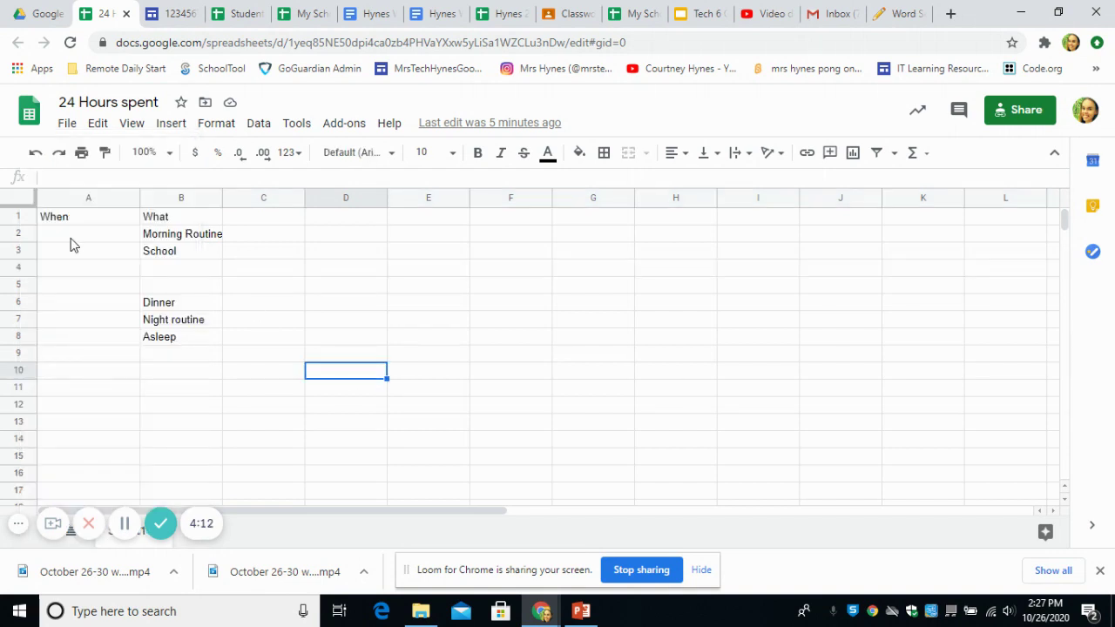
left_click_drag(63, 217, 154, 341)
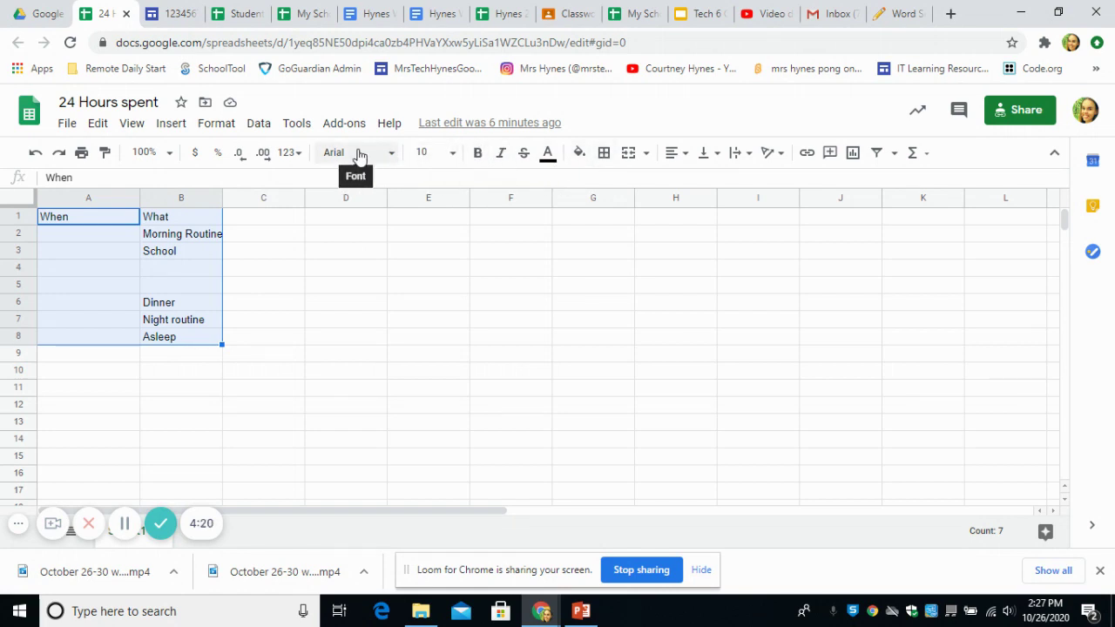
left_click(280, 303)
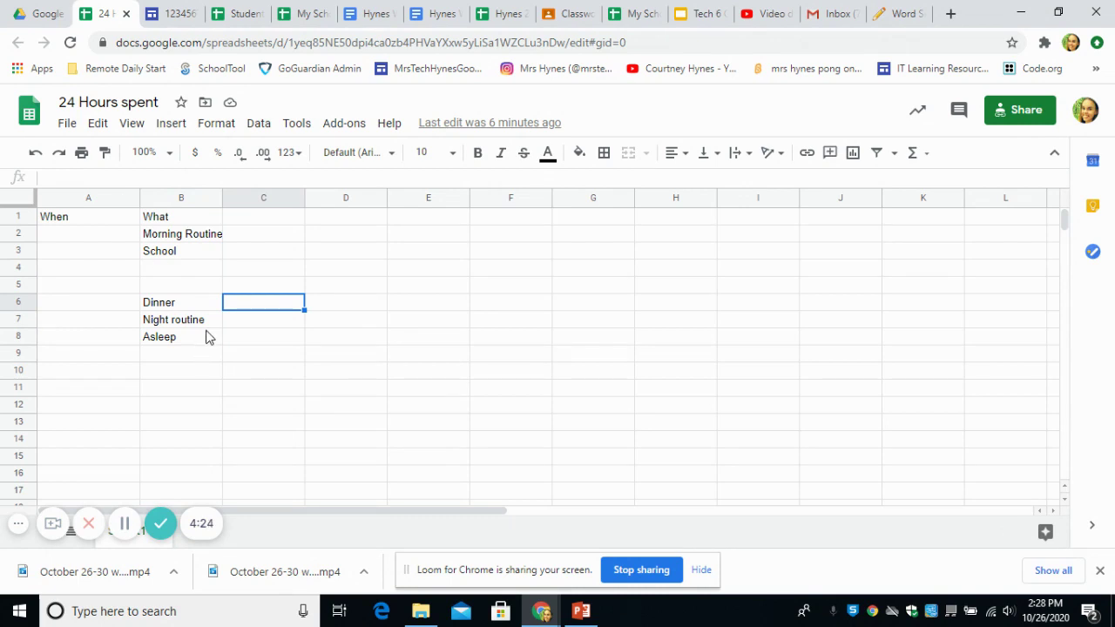
left_click(296, 12)
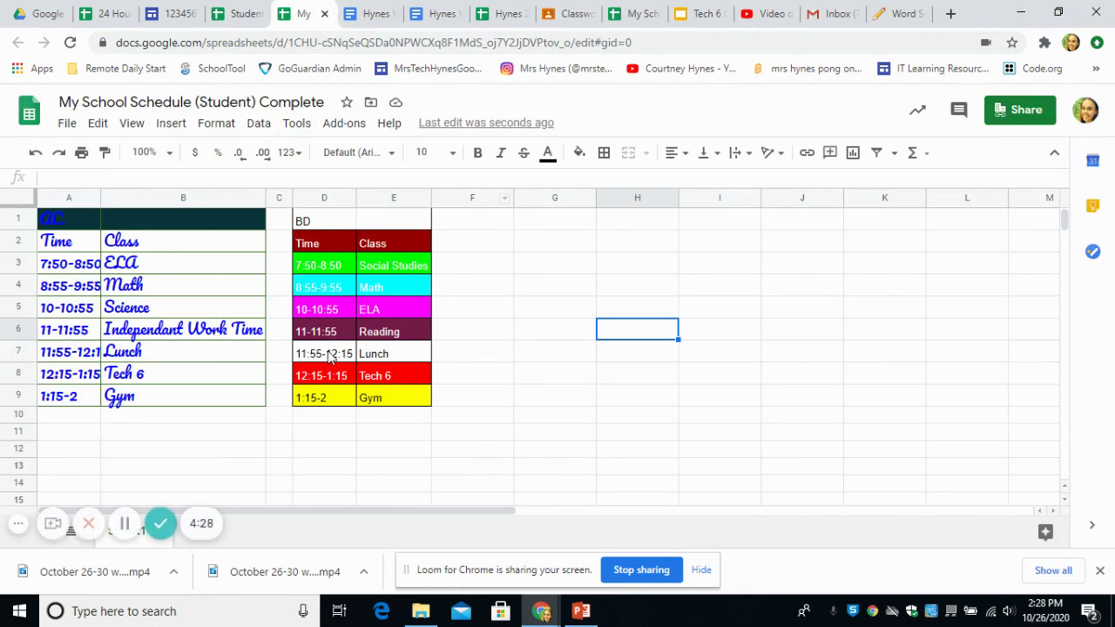